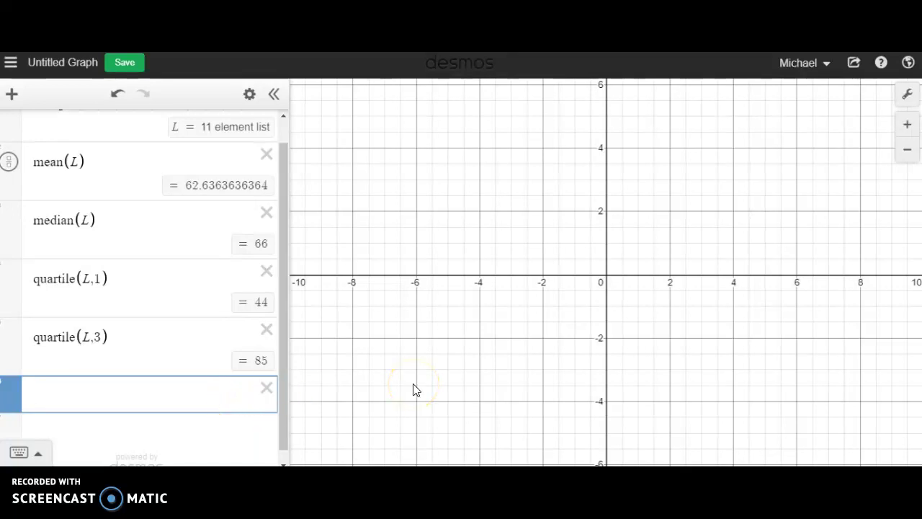
Check stdev(L), then delete the stdev and mean(L) rows, keeping median, Q1 and Q3.
scroll(126, 369, "up", 1)
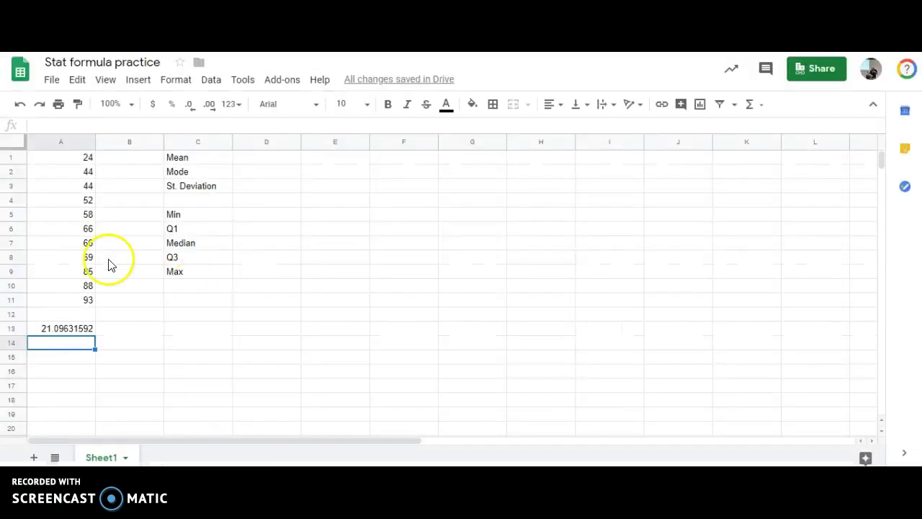
left_click_drag(72, 165, 83, 301)
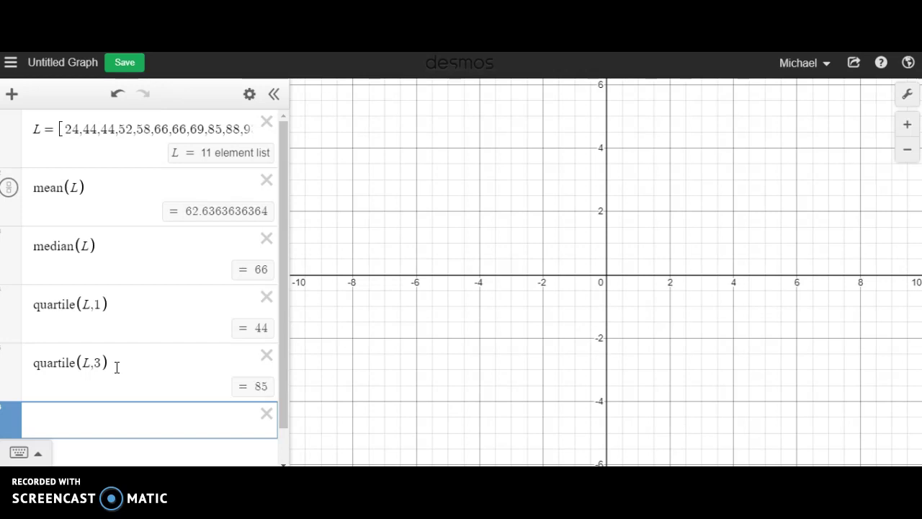
type("stdev")
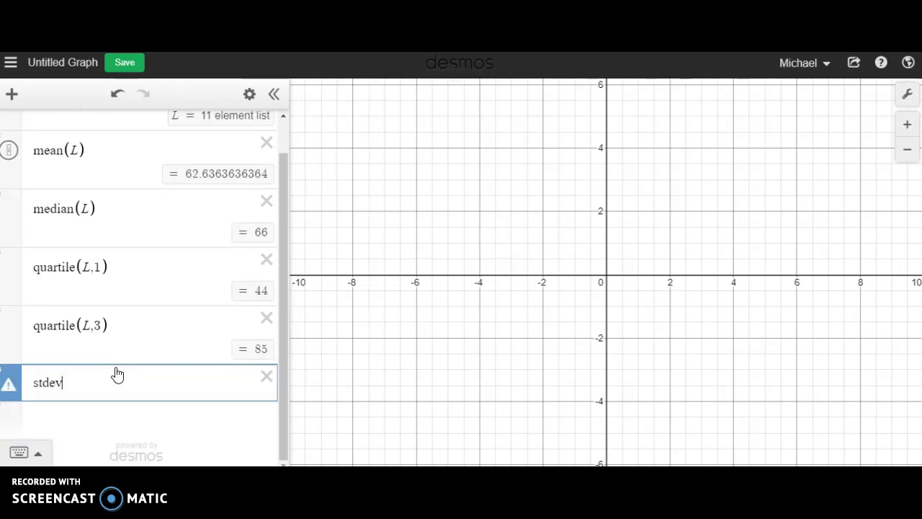
type("(L)")
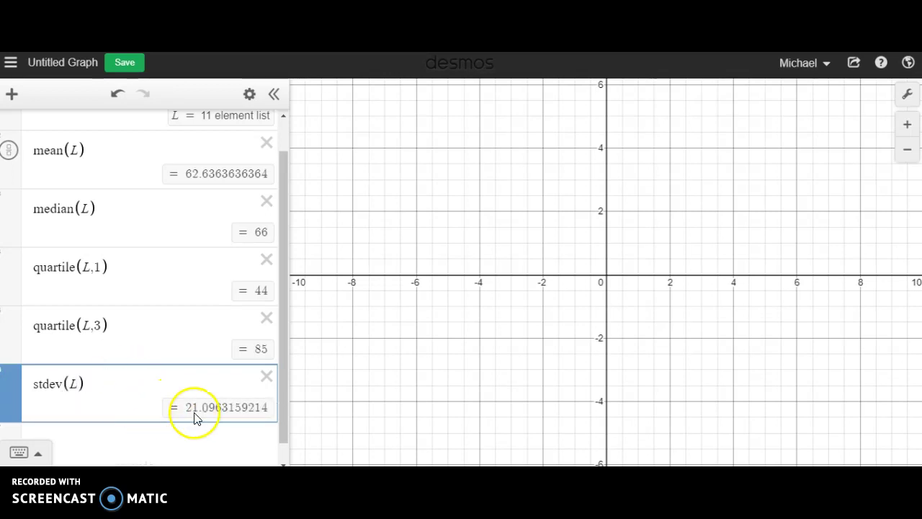
left_click(267, 377)
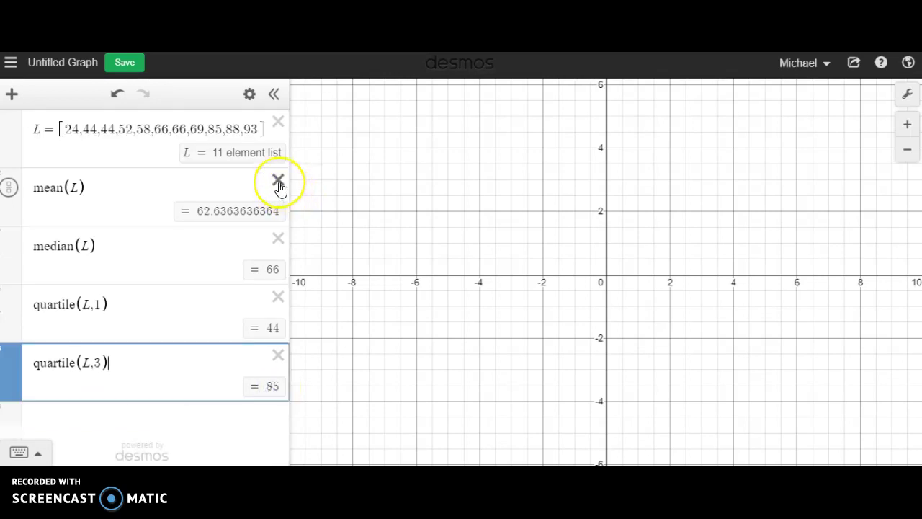
left_click(279, 183)
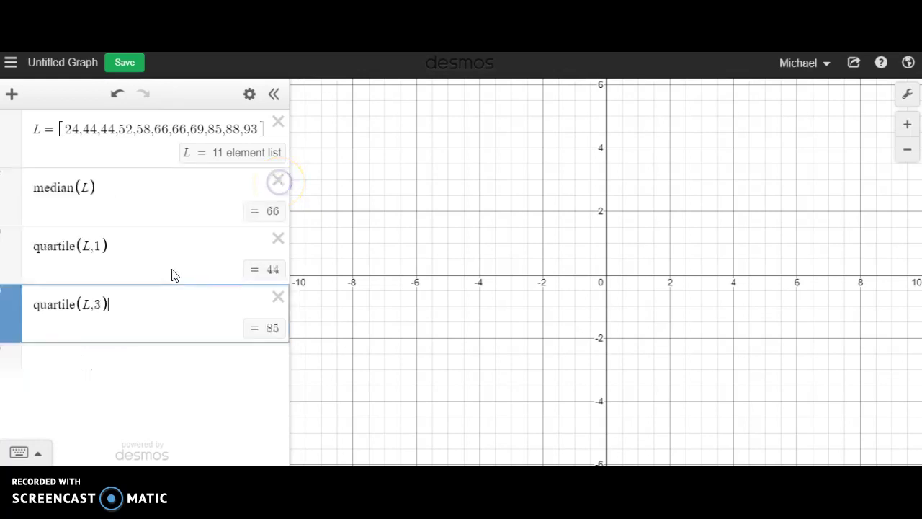
left_click(68, 369)
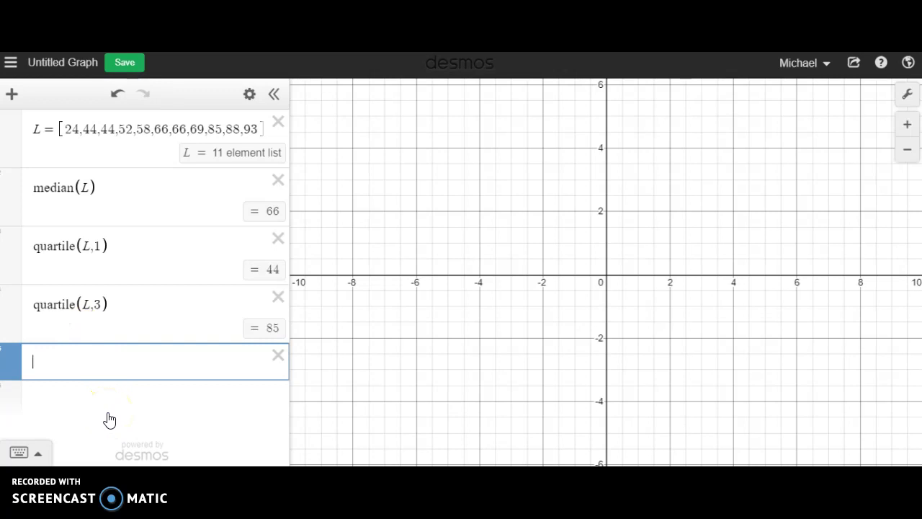
Enter boxplot(L) in the empty row beneath the quartile expressions.
type("xplot")
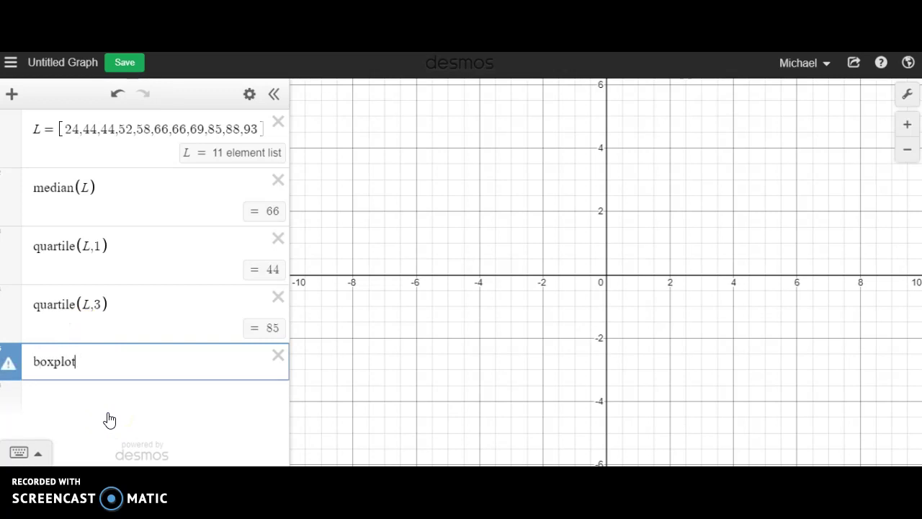
type("(L")
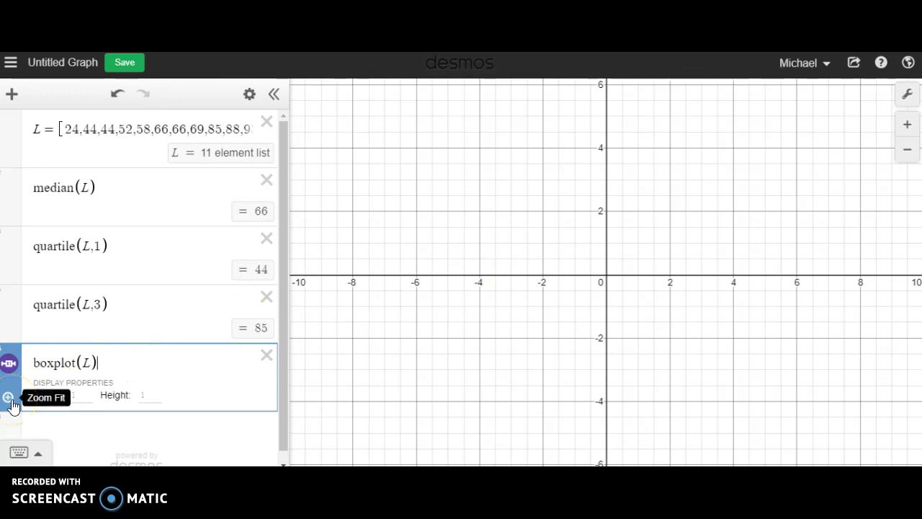
Fit, zoom and pan the graph so the boxplot of L shows along a 0–100 x-axis.
left_click(8, 398)
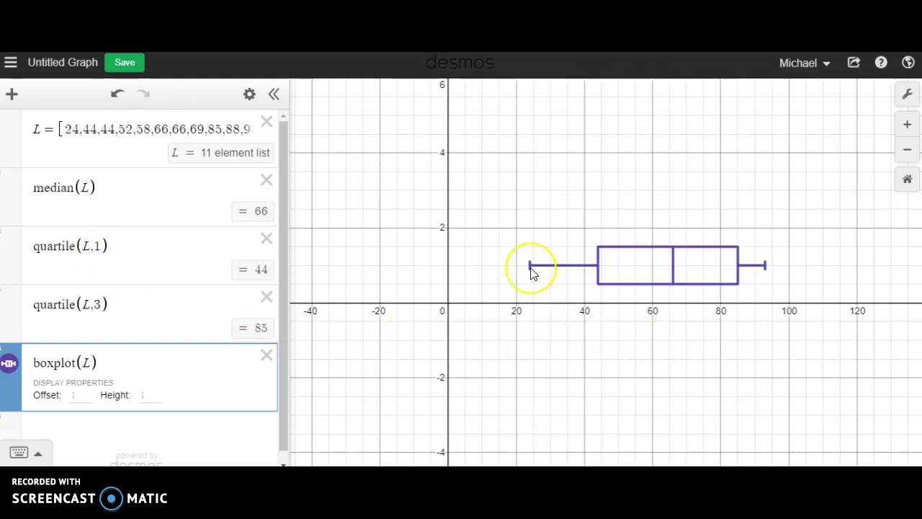
scroll(531, 273, "up", 4)
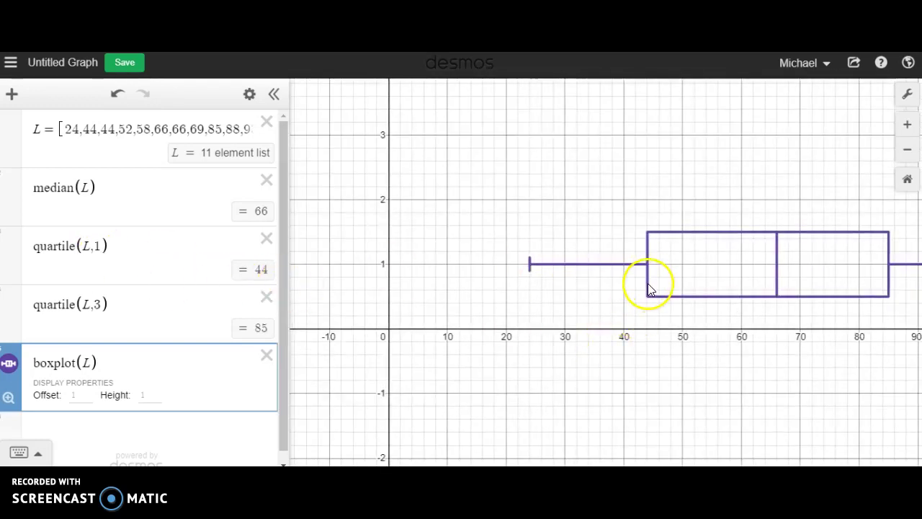
left_click_drag(803, 283, 722, 281)
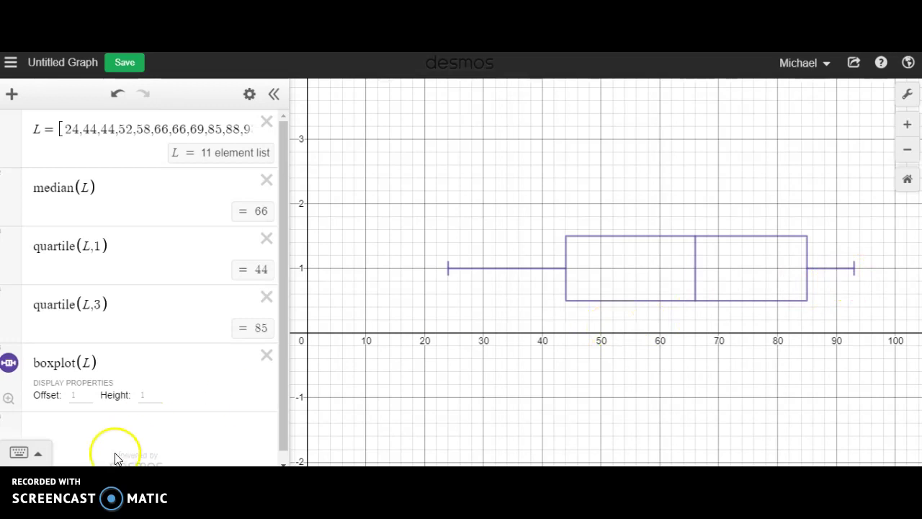
Hide the boxplot and add a dotplot(L) expression, fitting the graph to its dots.
left_click(10, 364)
left_click(73, 426)
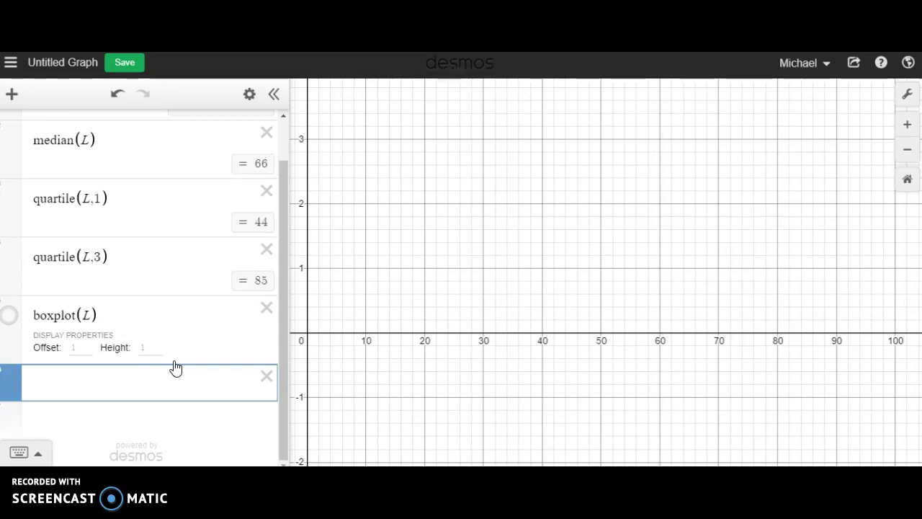
type("dotplot(L")
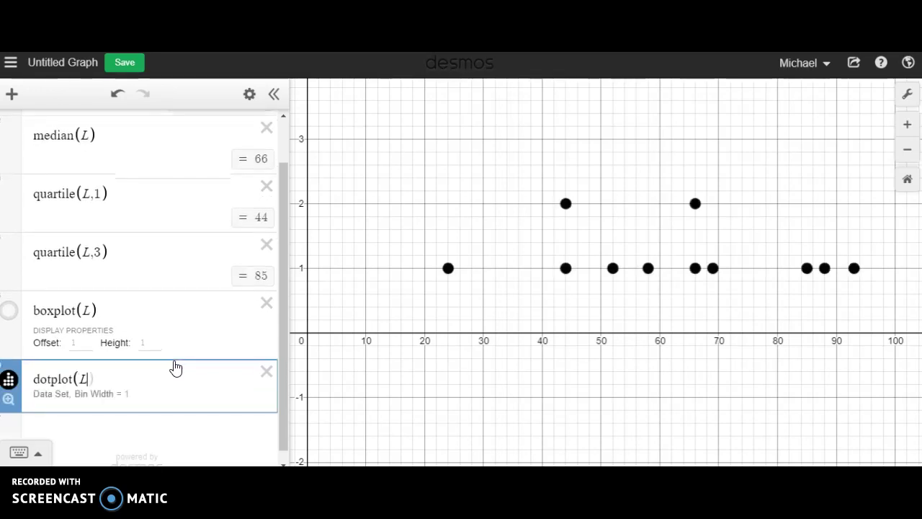
left_click_drag(721, 298, 680, 308)
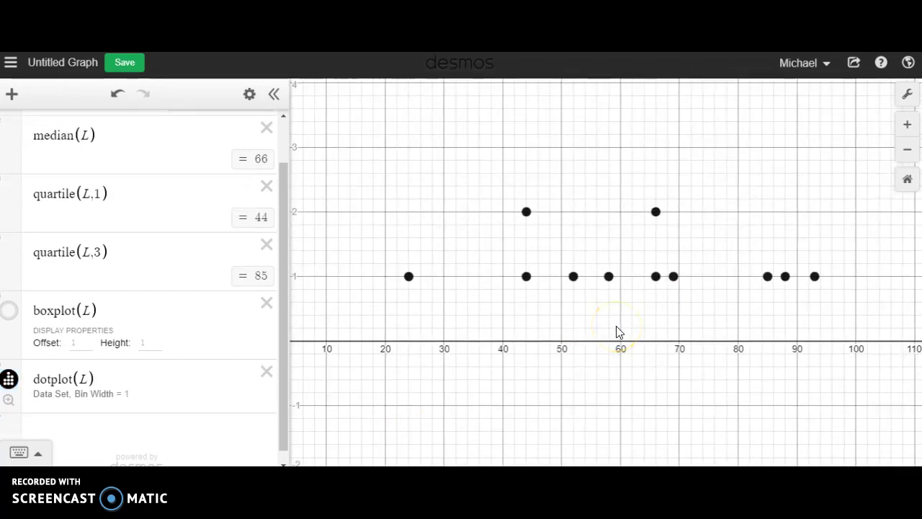
left_click(8, 400)
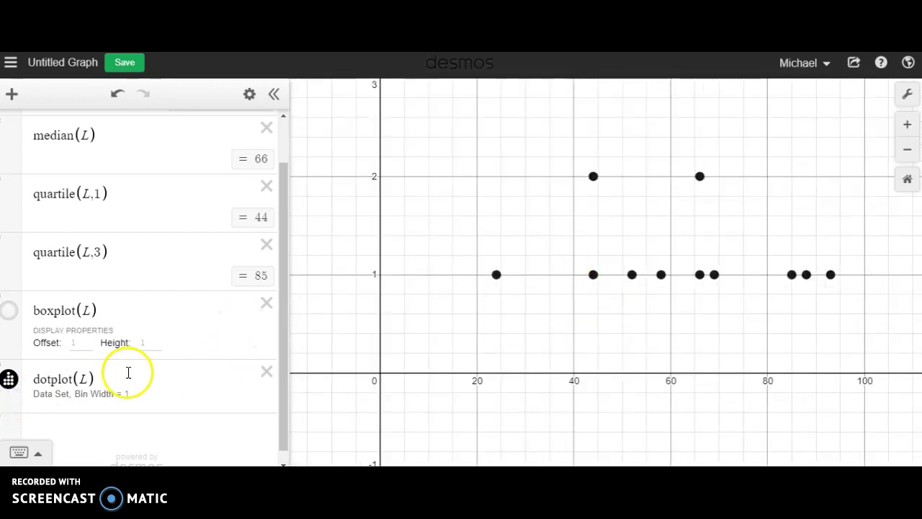
Set the dot plot's bin width to 10, then hide the dot plot from the graph.
left_click(118, 396)
type(",1")
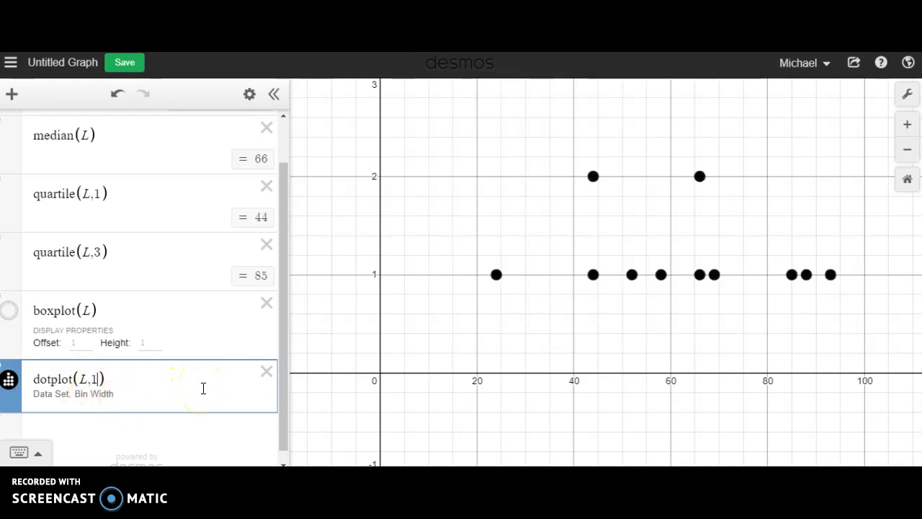
key("BackSpace")
type("5")
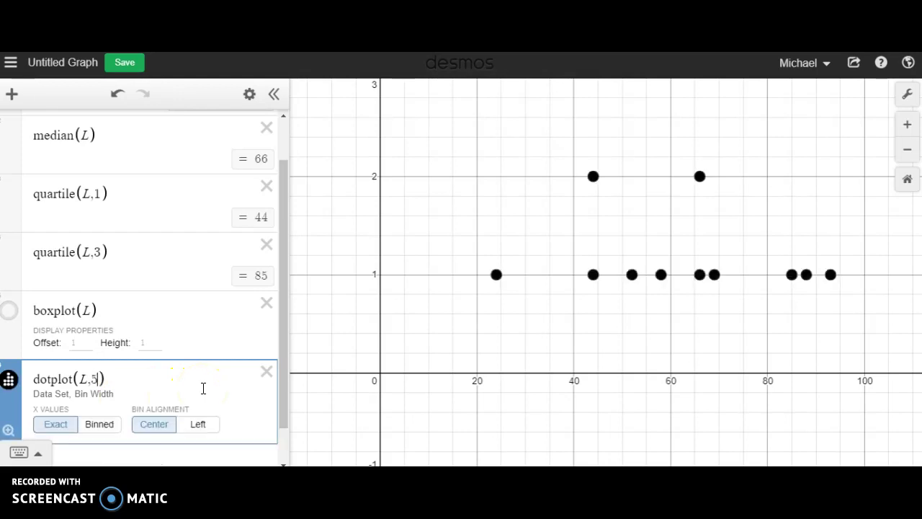
key("BackSpace")
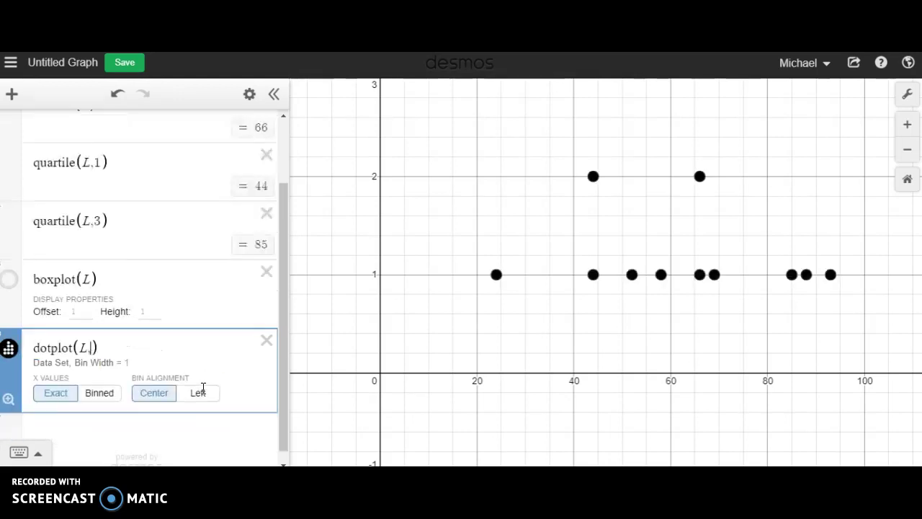
type("10")
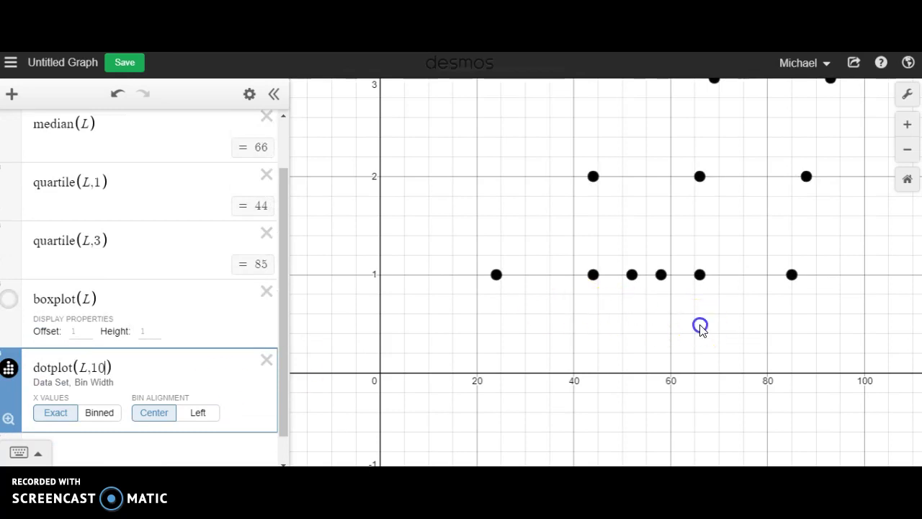
left_click_drag(699, 324, 624, 417)
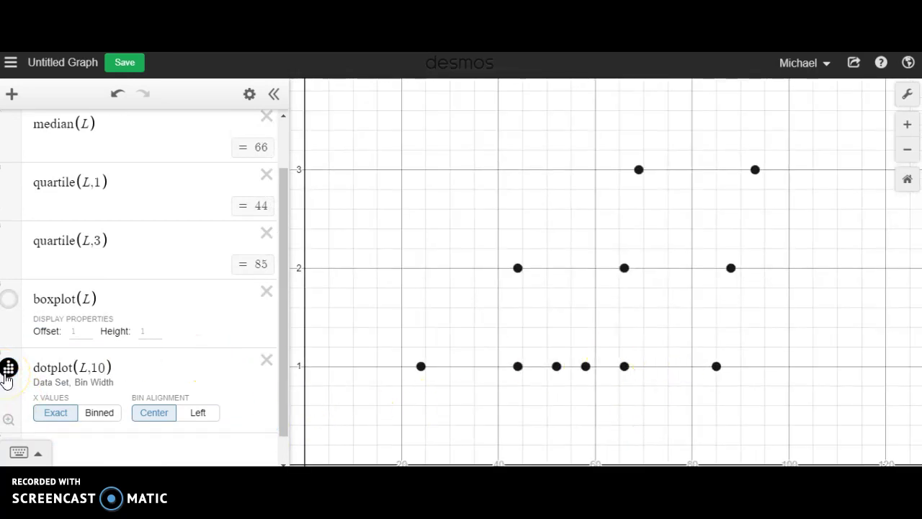
left_click(8, 371)
scroll(118, 360, "down", 1)
left_click(78, 420)
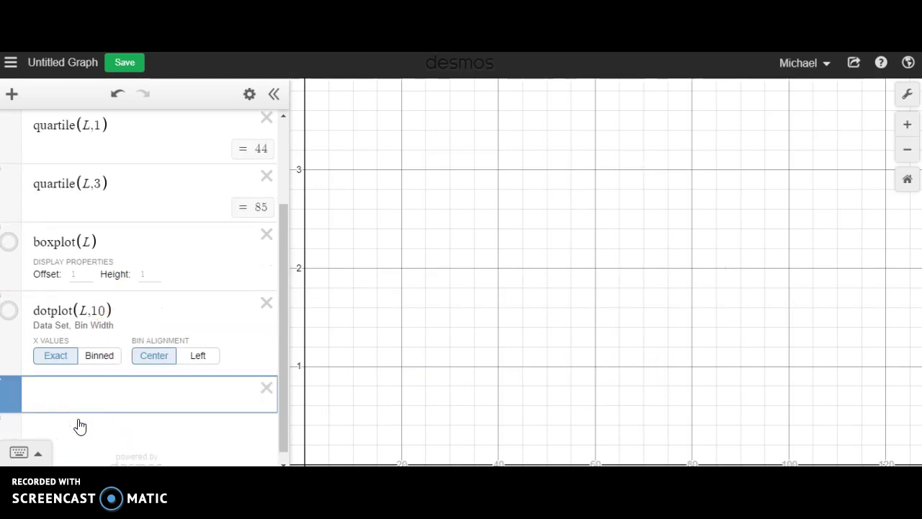
Add histogram(L) with a bin width of 1 and fit the view to its bars.
type("histo")
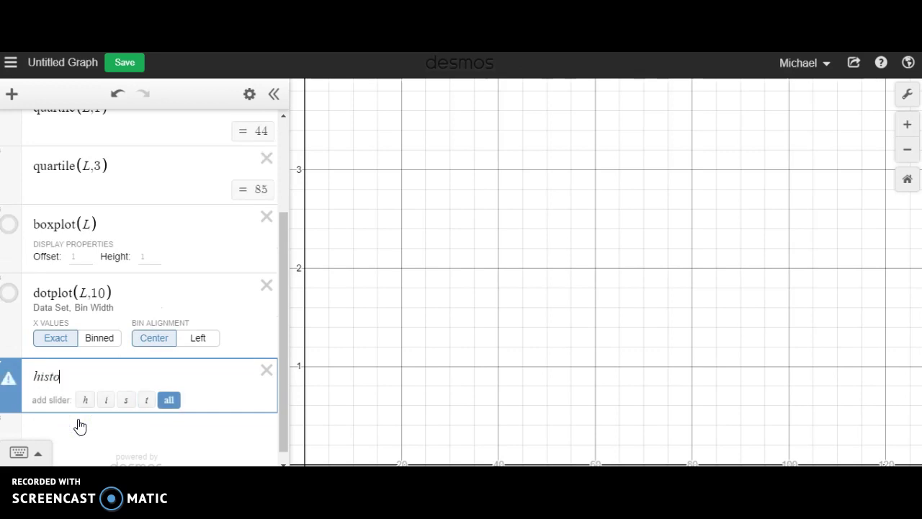
type("gram")
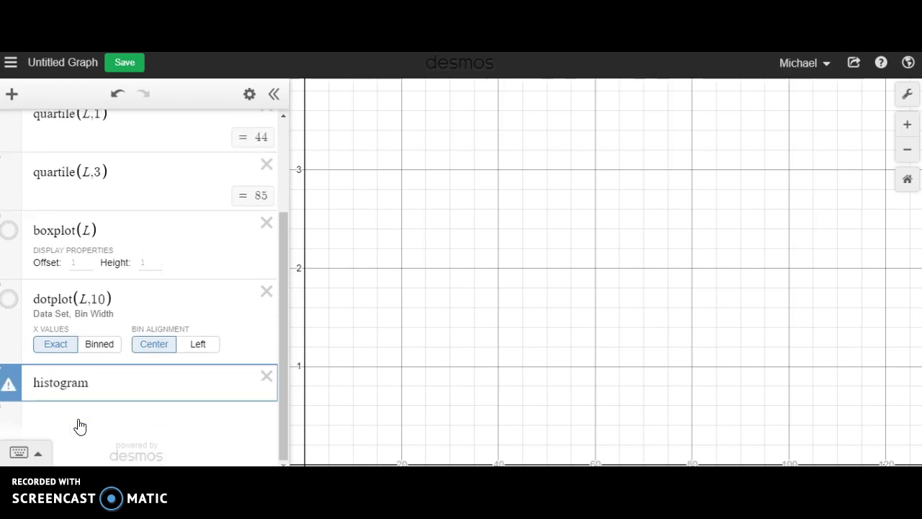
type("(L")
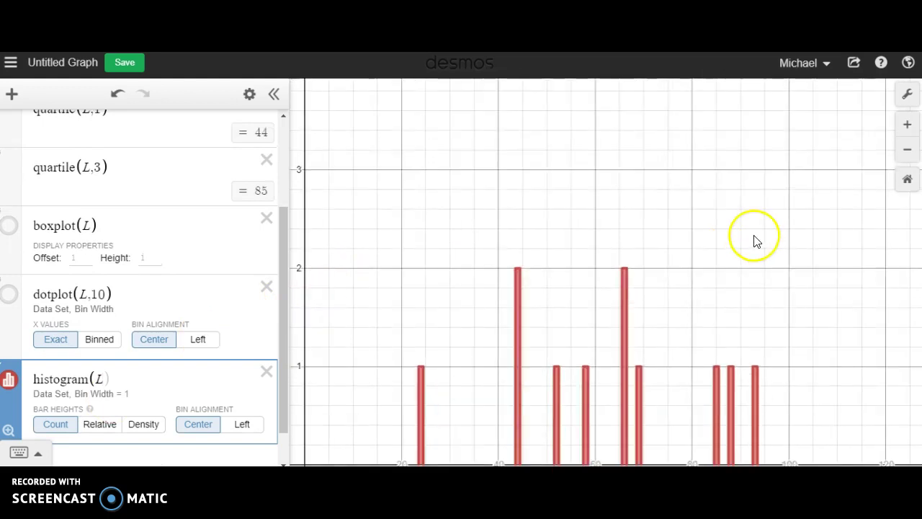
left_click(7, 432)
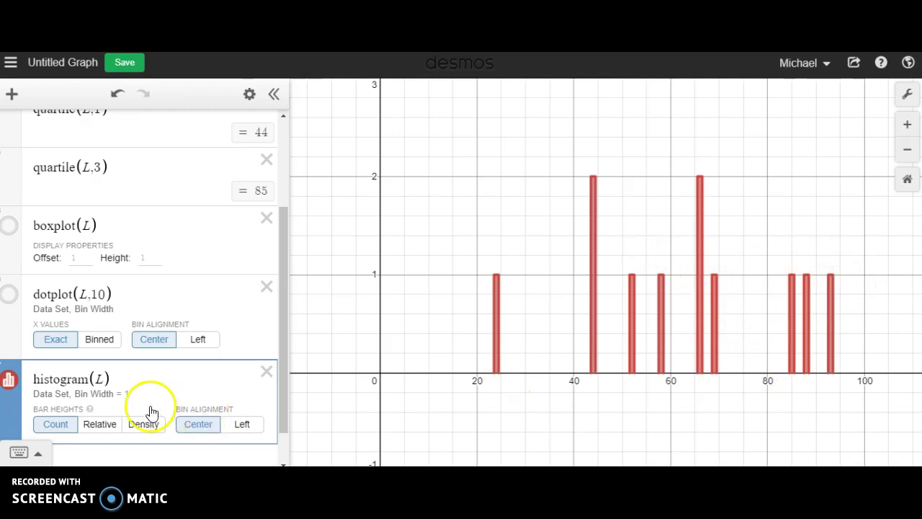
left_click(105, 382)
type(",1")
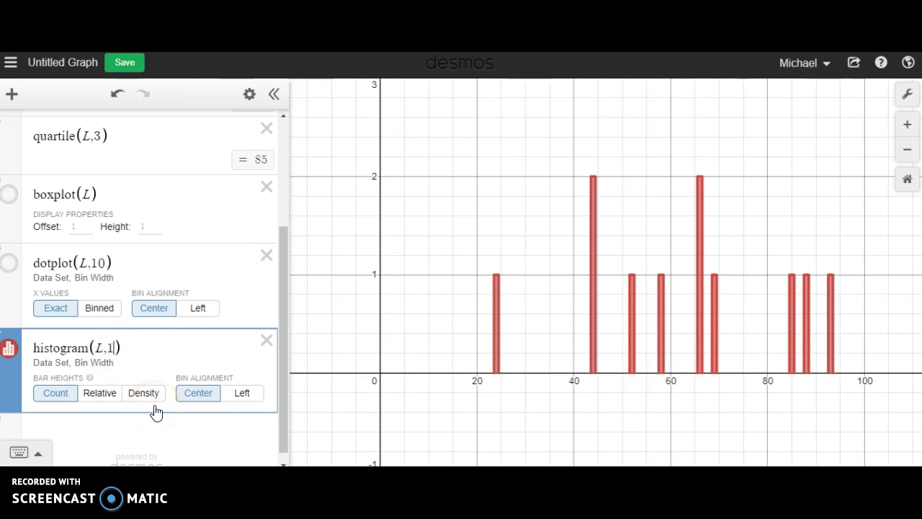
Try a histogram bin width of 15 and fit and center the graph on its bars.
key("BackSpace")
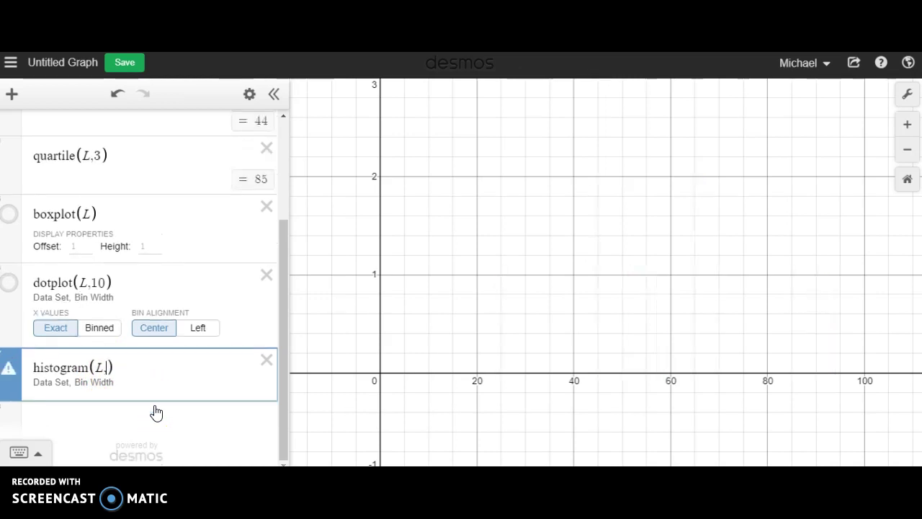
type("15")
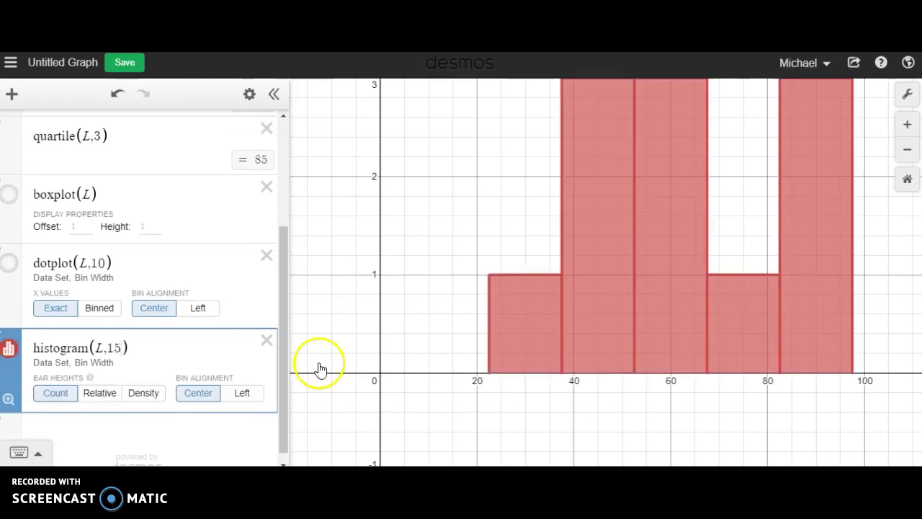
left_click(8, 398)
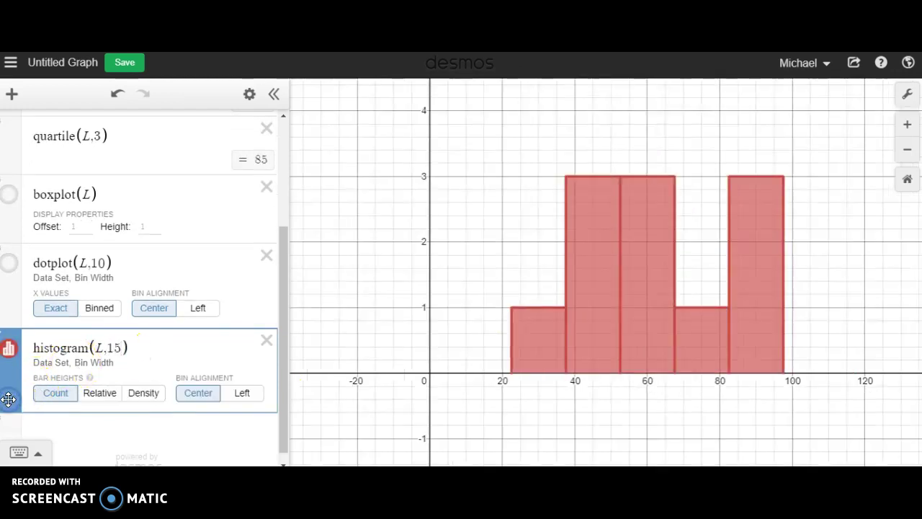
left_click_drag(438, 280, 379, 314)
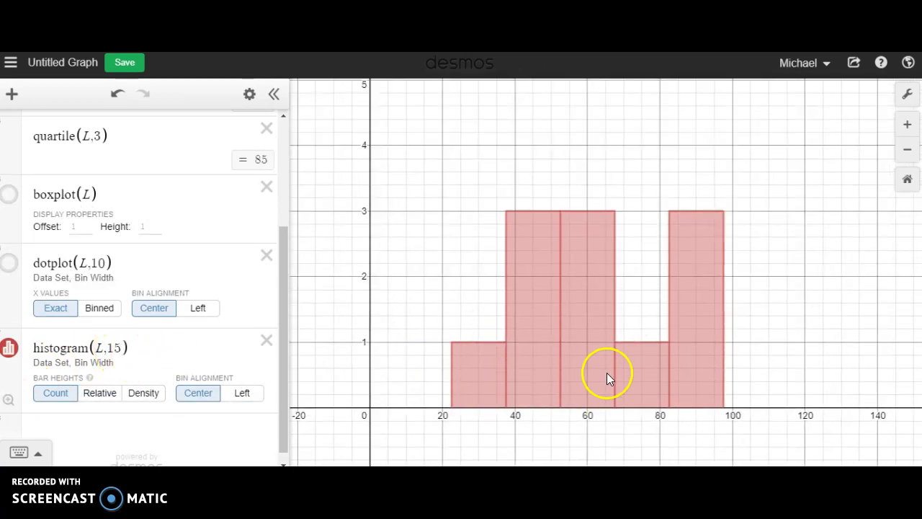
Change the histogram's bin width to 10 and pan and zoom to frame all its bars.
left_click(119, 349)
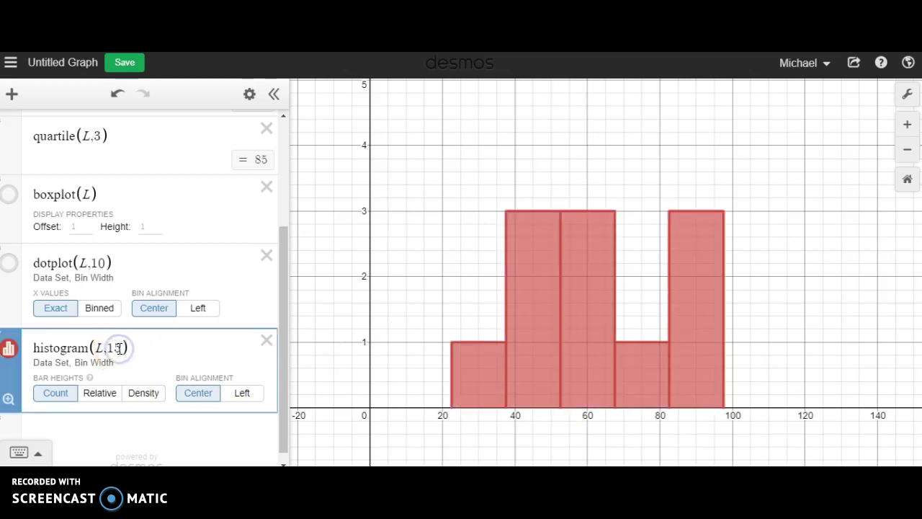
key("BackSpace")
type("2")
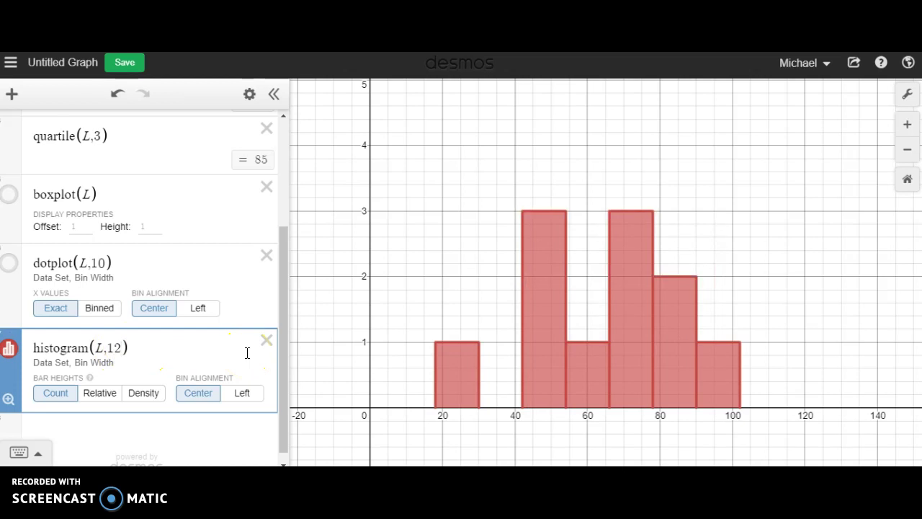
key("BackSpace")
type("0")
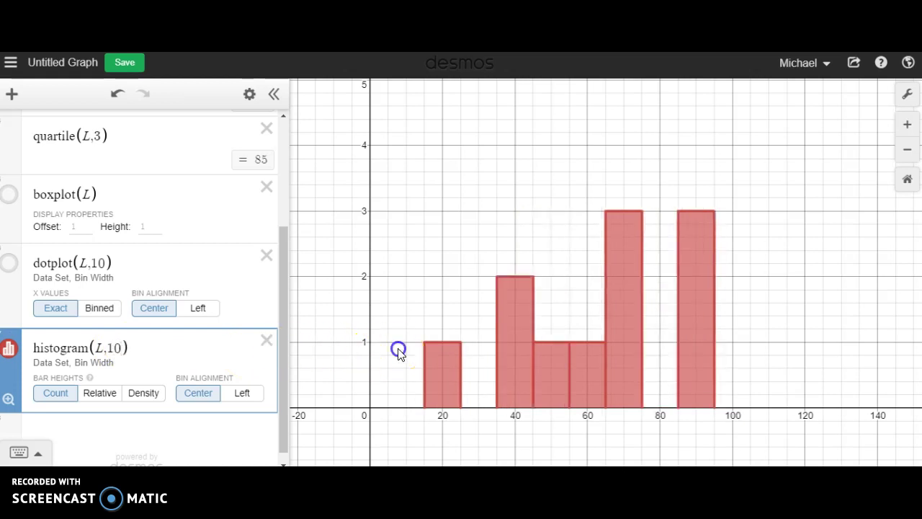
left_click_drag(399, 348, 364, 321)
scroll(512, 333, "up", 2)
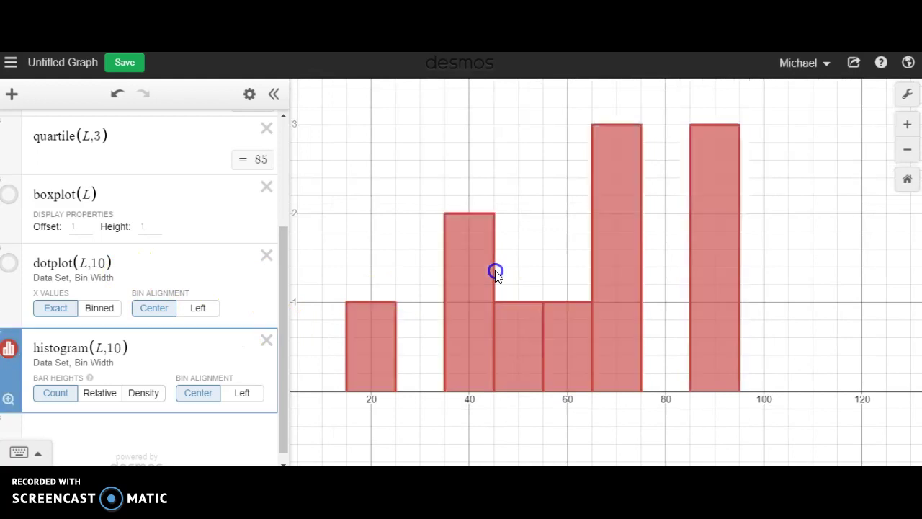
left_click_drag(569, 248, 631, 272)
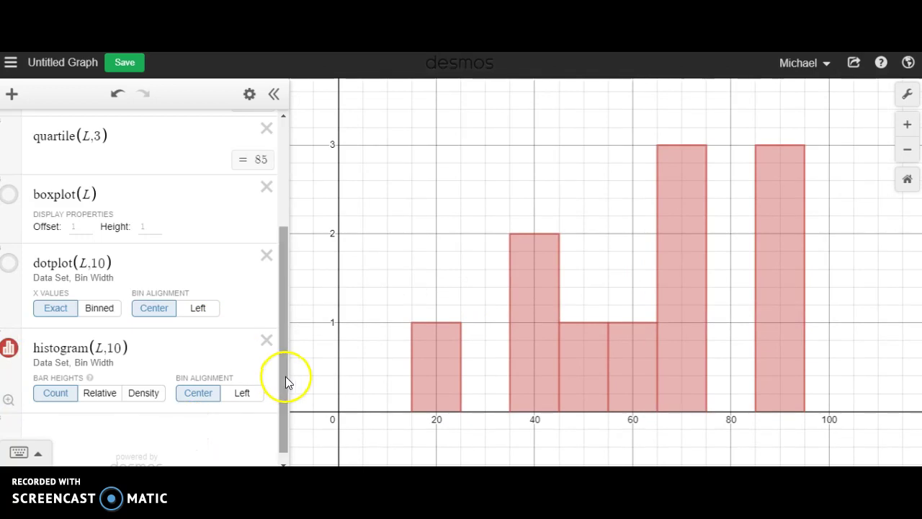
Replace quartile(L,1) with mean(L), which evaluates to 62.6363636364.
left_click_drag(285, 376, 293, 242)
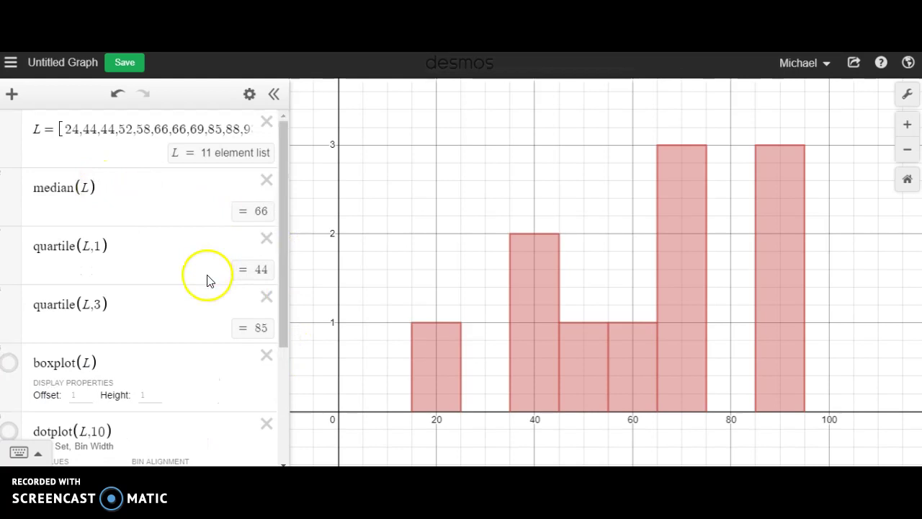
left_click(173, 251)
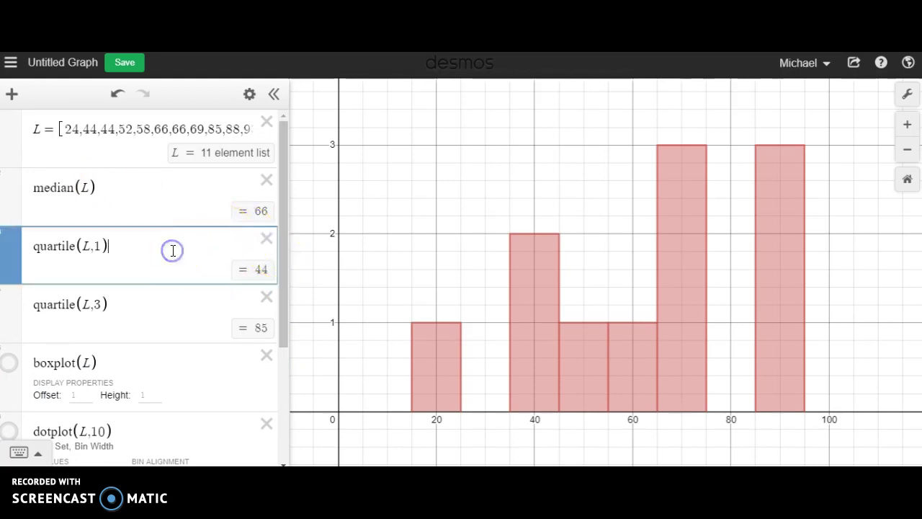
key("ctrl+a")
type("mean")
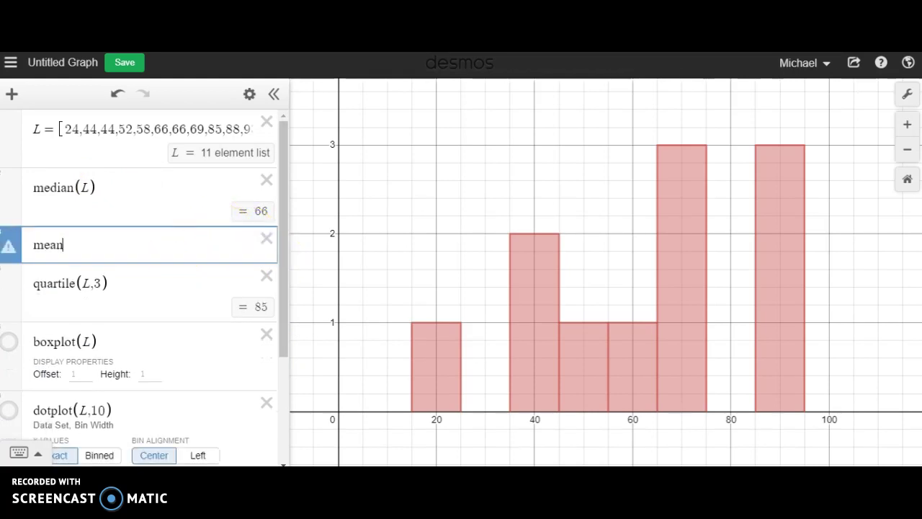
type("(L)")
left_click(208, 272)
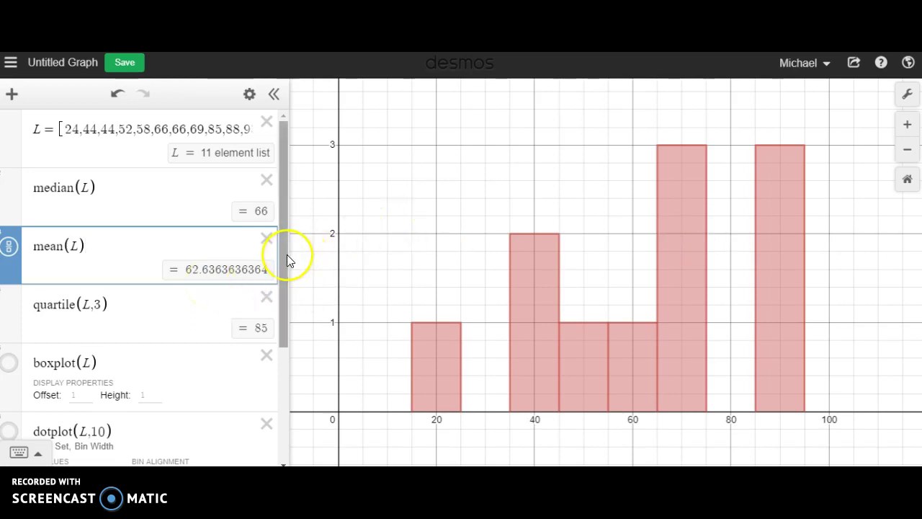
left_click_drag(285, 254, 283, 375)
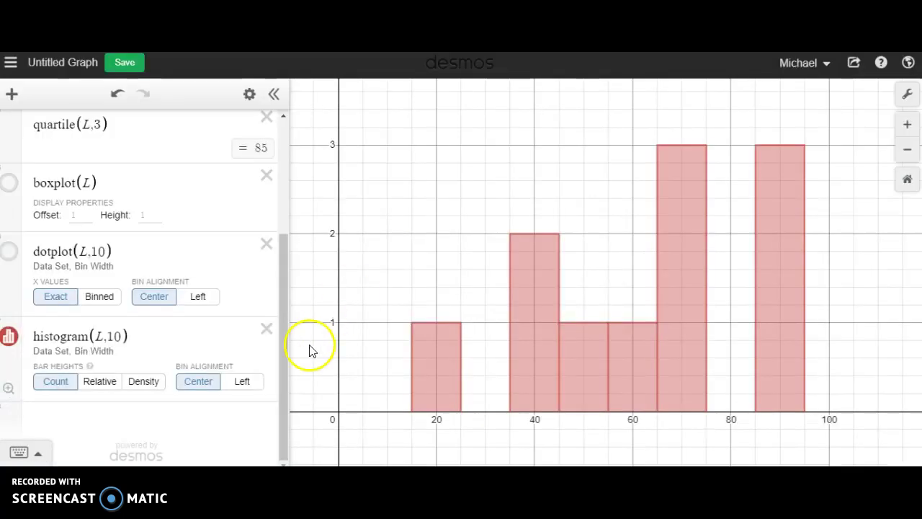
left_click_drag(284, 366, 287, 245)
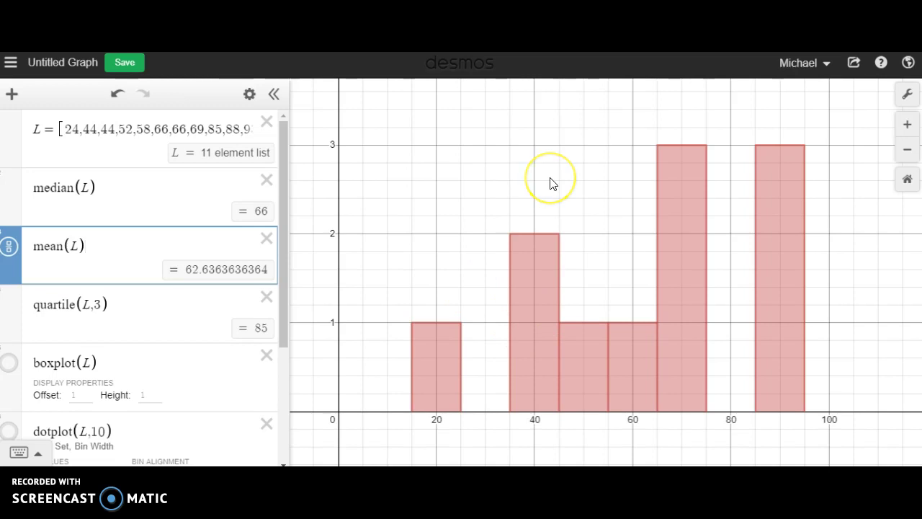